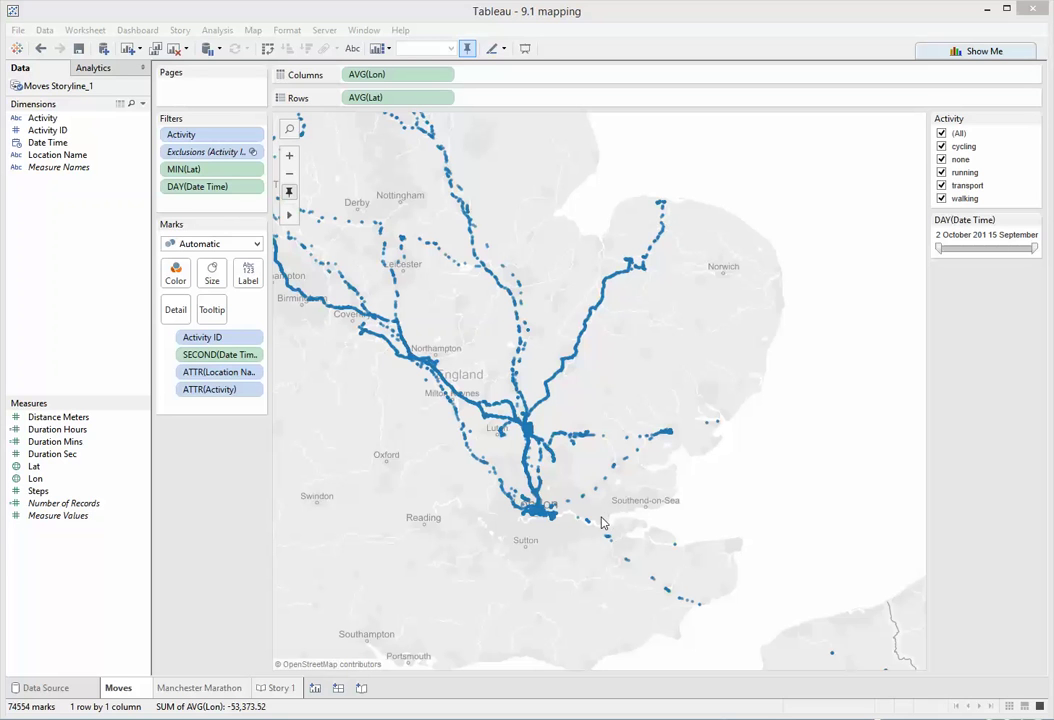
# Step: Zoom the Moves map in three steps onto central London's dense cluster of routes
pyautogui.moveTo(523, 426)
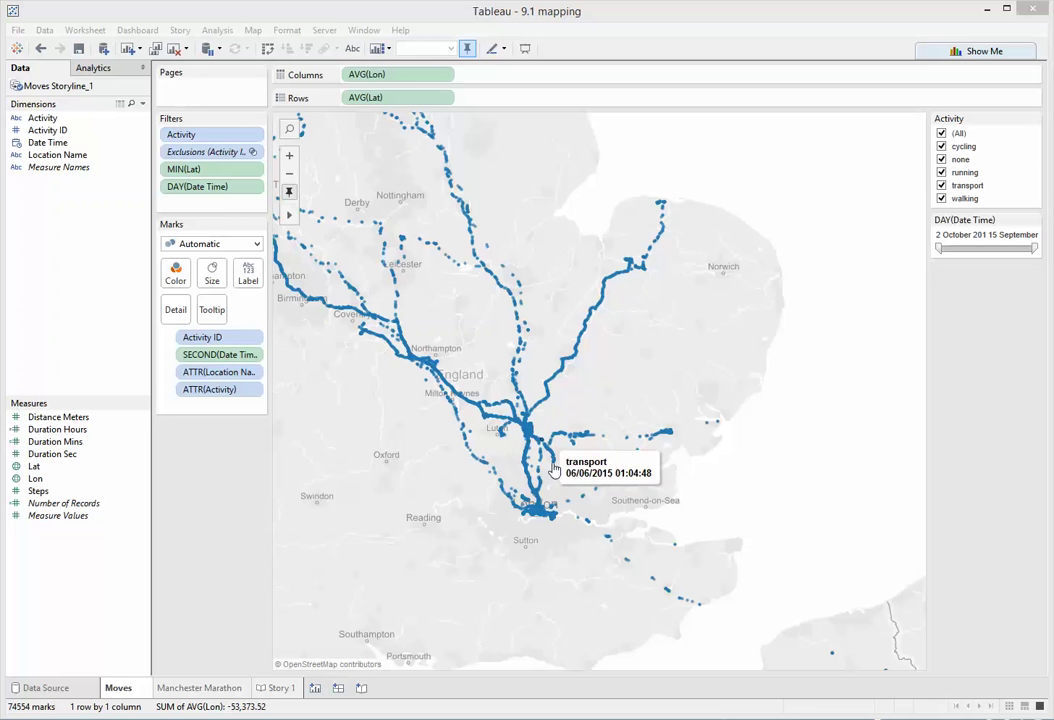
pyautogui.scroll(2, 536, 555)
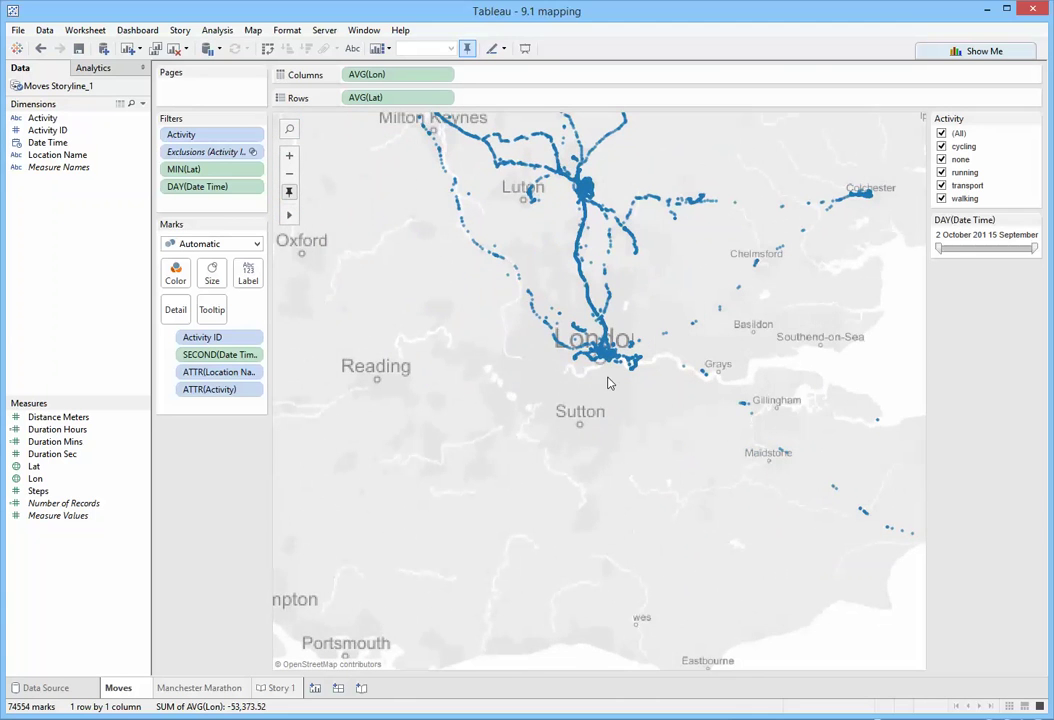
pyautogui.scroll(2, 640, 380)
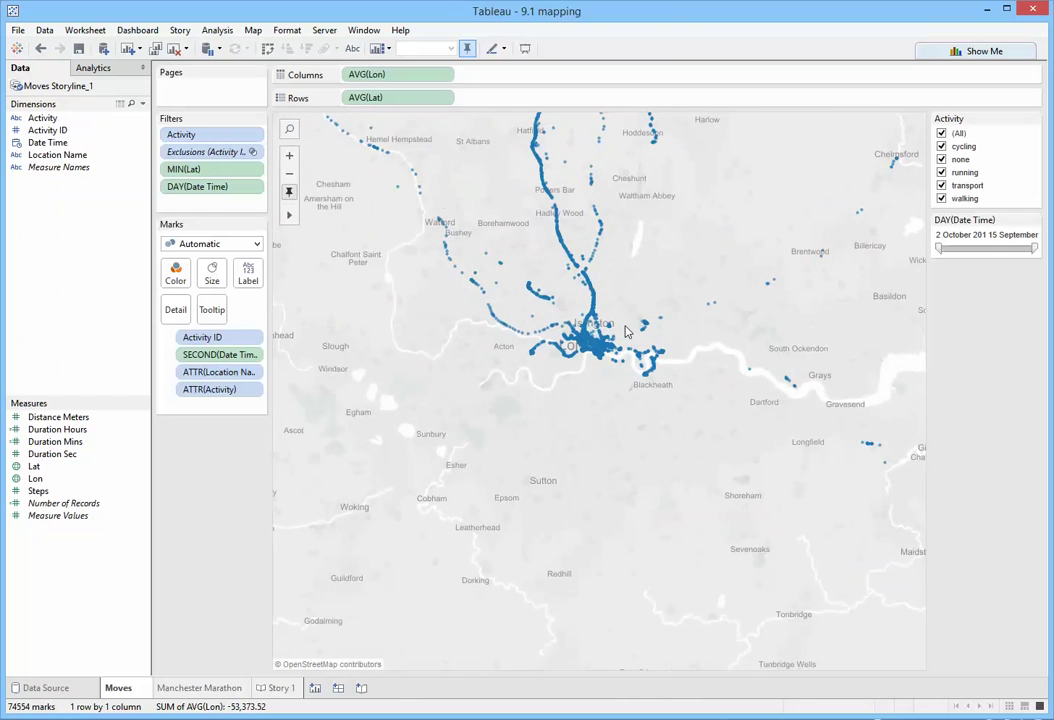
pyautogui.scroll(2, 822, 393)
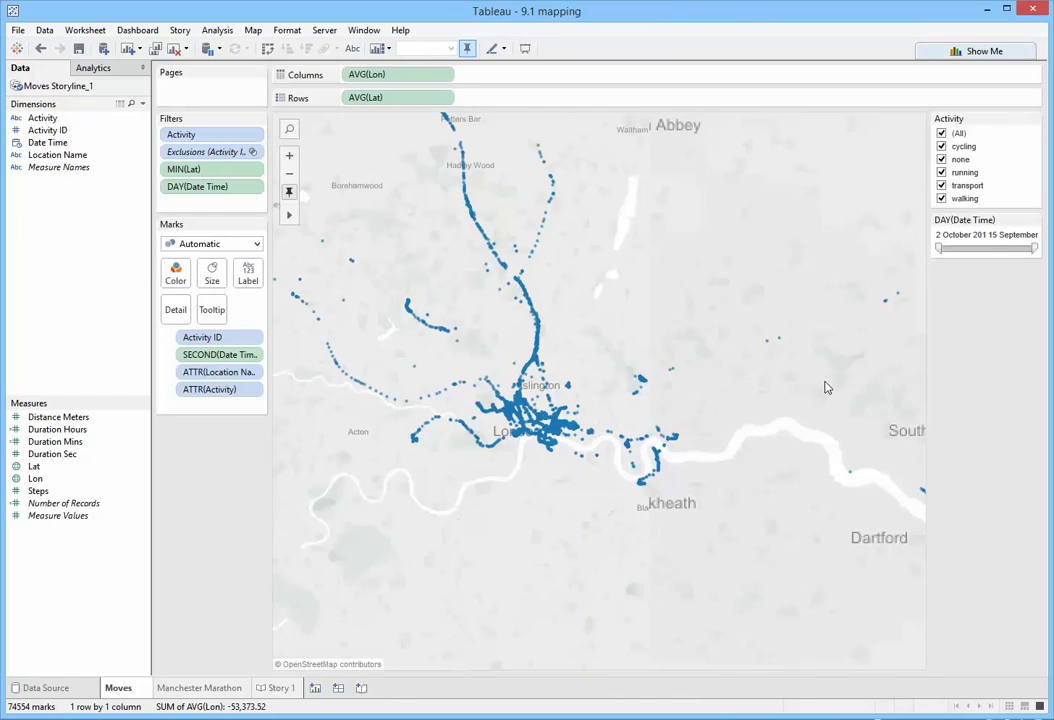
pyautogui.moveTo(289, 218)
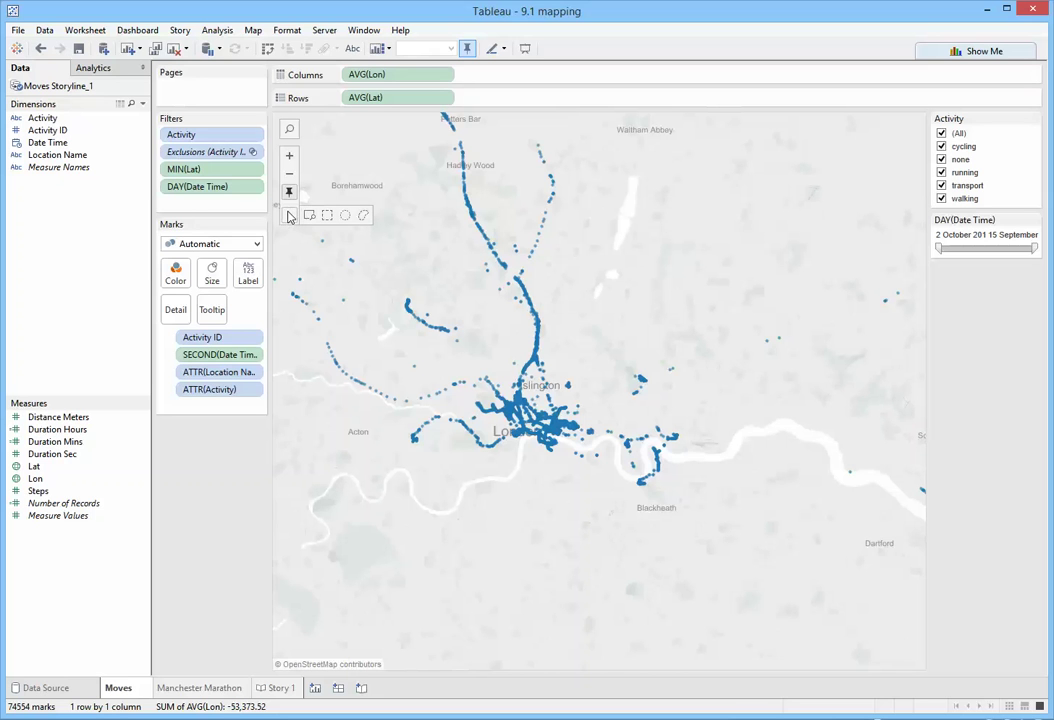
# Step: Radially select the route points within about 2.7 miles of central London
pyautogui.click(345, 217)
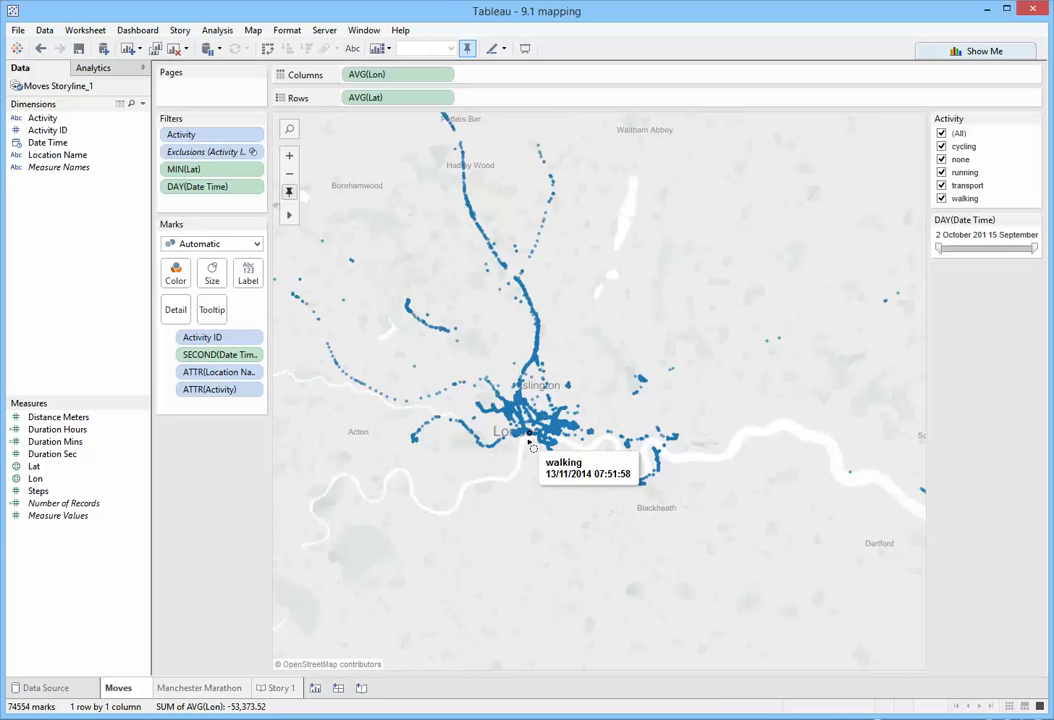
pyautogui.moveTo(527, 439); pyautogui.dragTo(490, 417)
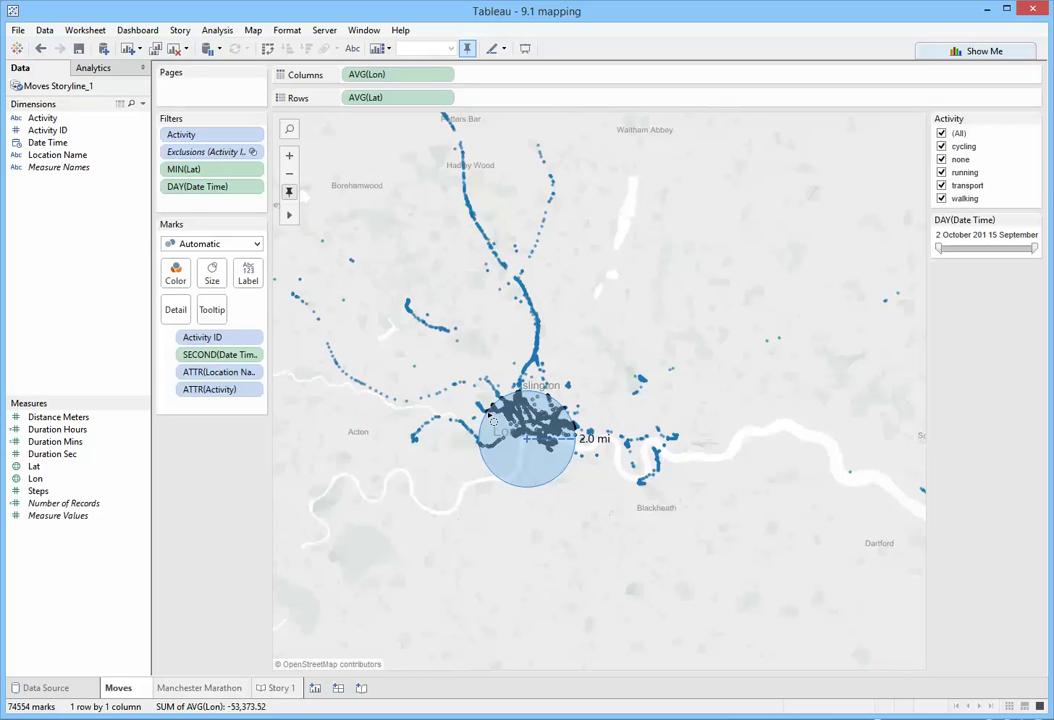
pyautogui.moveTo(492, 420); pyautogui.dragTo(430, 374)
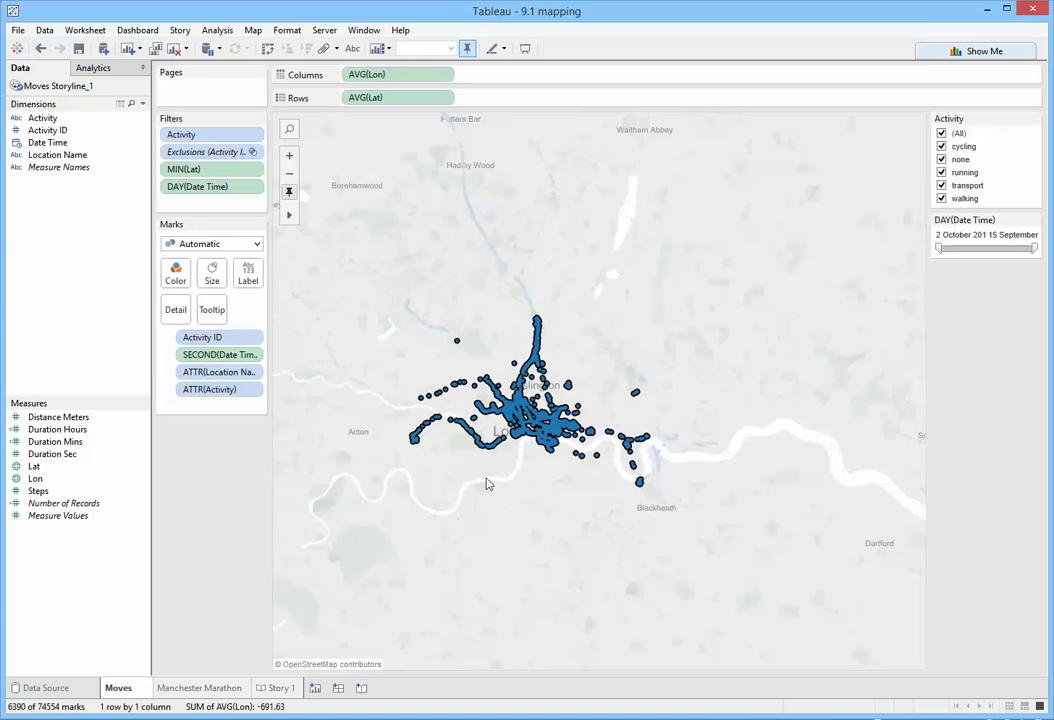
# Step: Clear the selection and start a new, larger radial selection around central London
pyautogui.click(518, 461)
pyautogui.moveTo(289, 214)
pyautogui.click(336, 214)
pyautogui.moveTo(504, 372)
pyautogui.mouseDown()
pyautogui.moveTo(447, 332)
pyautogui.moveTo(502, 370)
pyautogui.mouseUp()
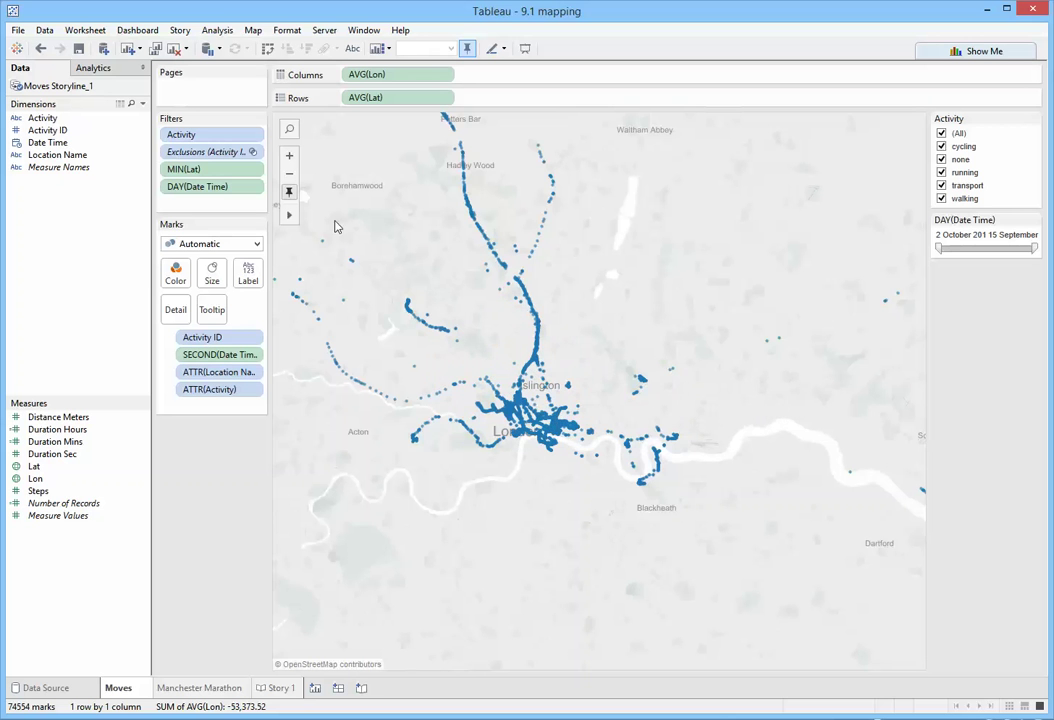
# Step: Zoom the map out two levels from London
pyautogui.moveTo(461, 302); pyautogui.dragTo(572, 522)
pyautogui.click(289, 174)
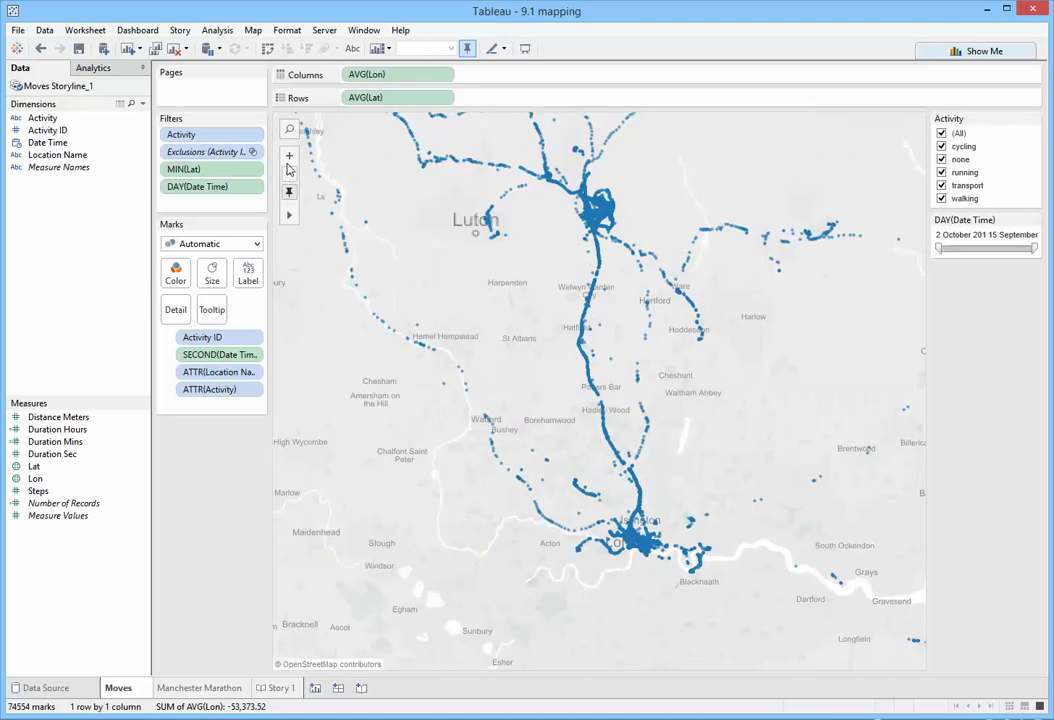
pyautogui.click(289, 174)
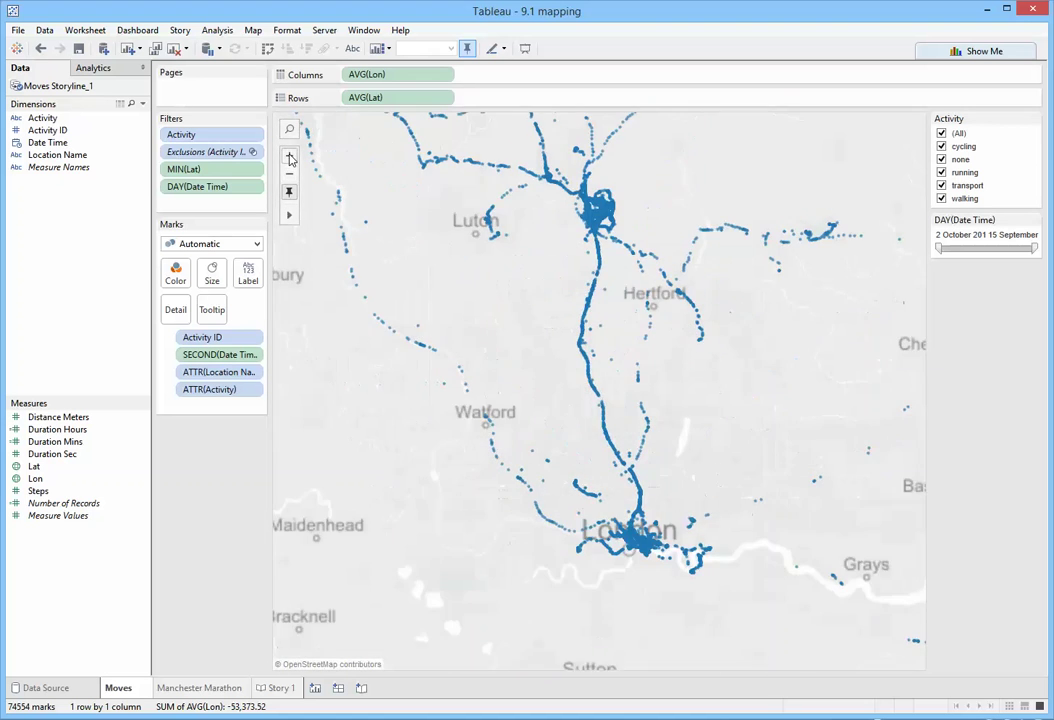
# Step: Pan past Reading, Milton Keynes and Coventry, settling on Stevenage and Hertford
pyautogui.moveTo(496, 318); pyautogui.dragTo(430, 541)
pyautogui.moveTo(607, 395); pyautogui.dragTo(809, 426)
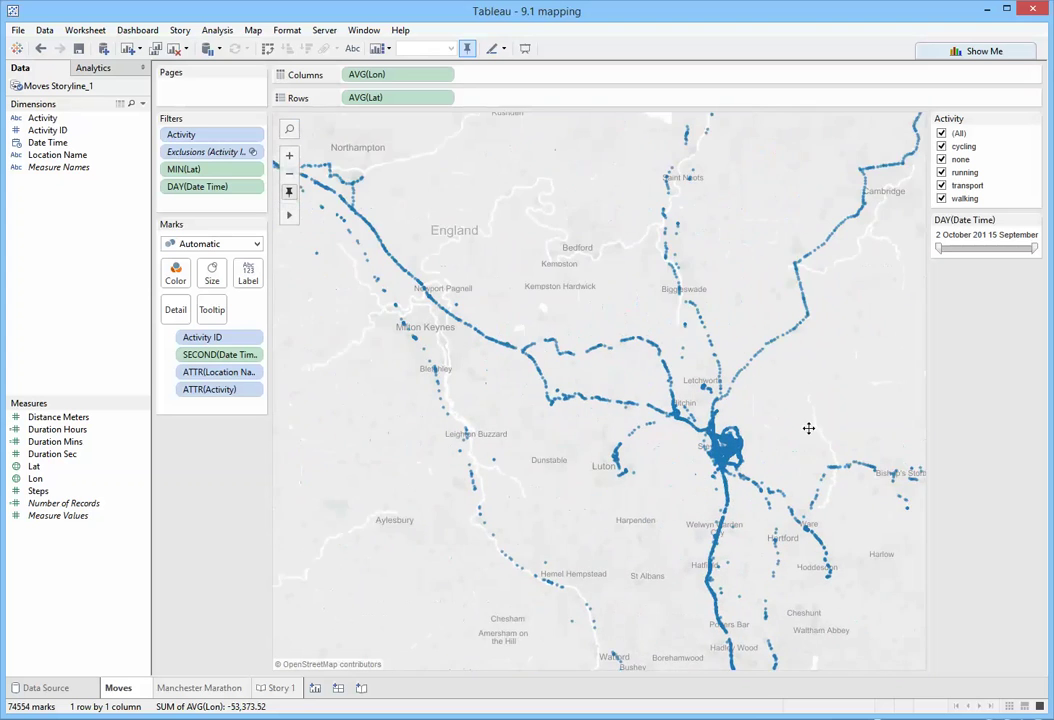
pyautogui.moveTo(539, 259); pyautogui.dragTo(801, 577)
pyautogui.moveTo(656, 420); pyautogui.dragTo(739, 292)
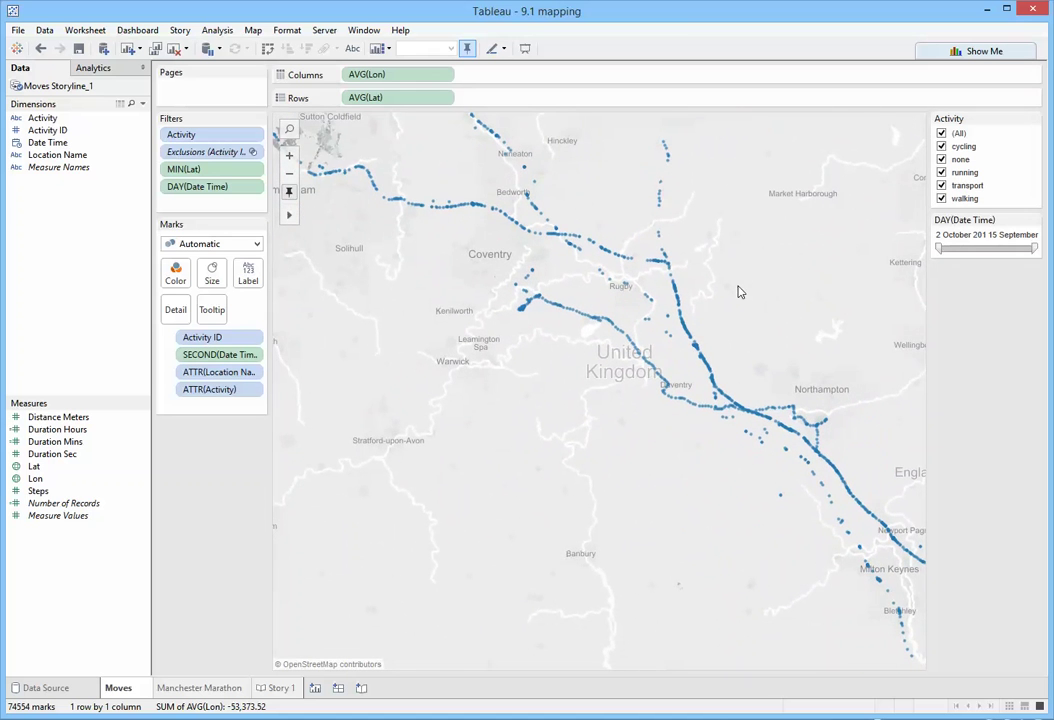
pyautogui.moveTo(708, 508); pyautogui.dragTo(341, 271)
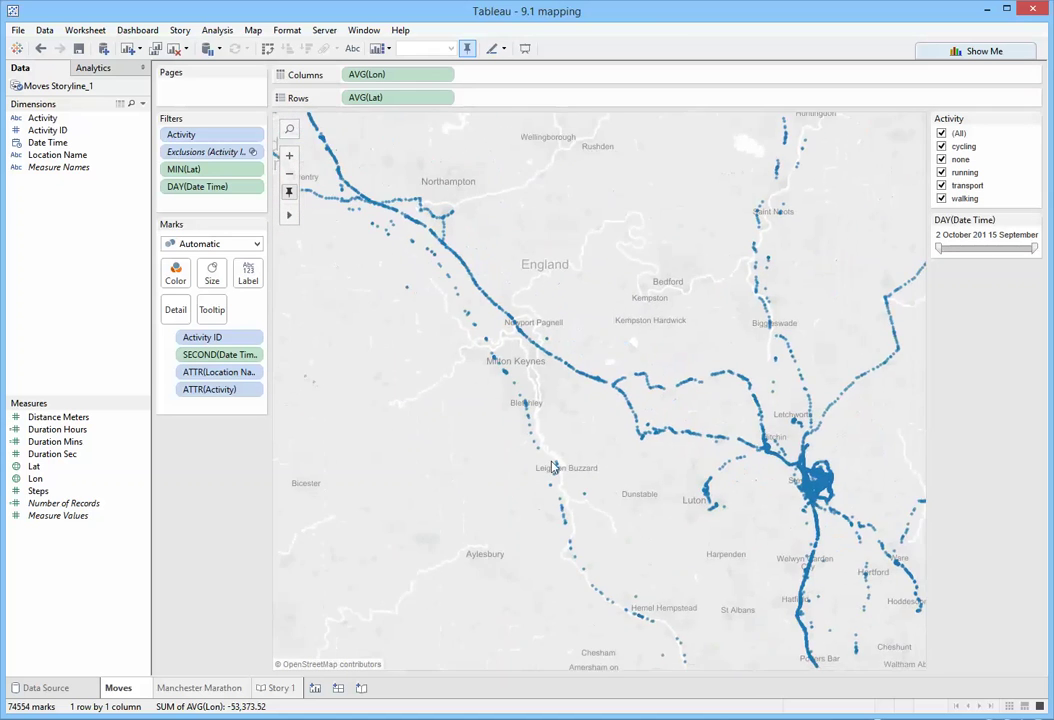
pyautogui.moveTo(673, 546); pyautogui.dragTo(560, 487)
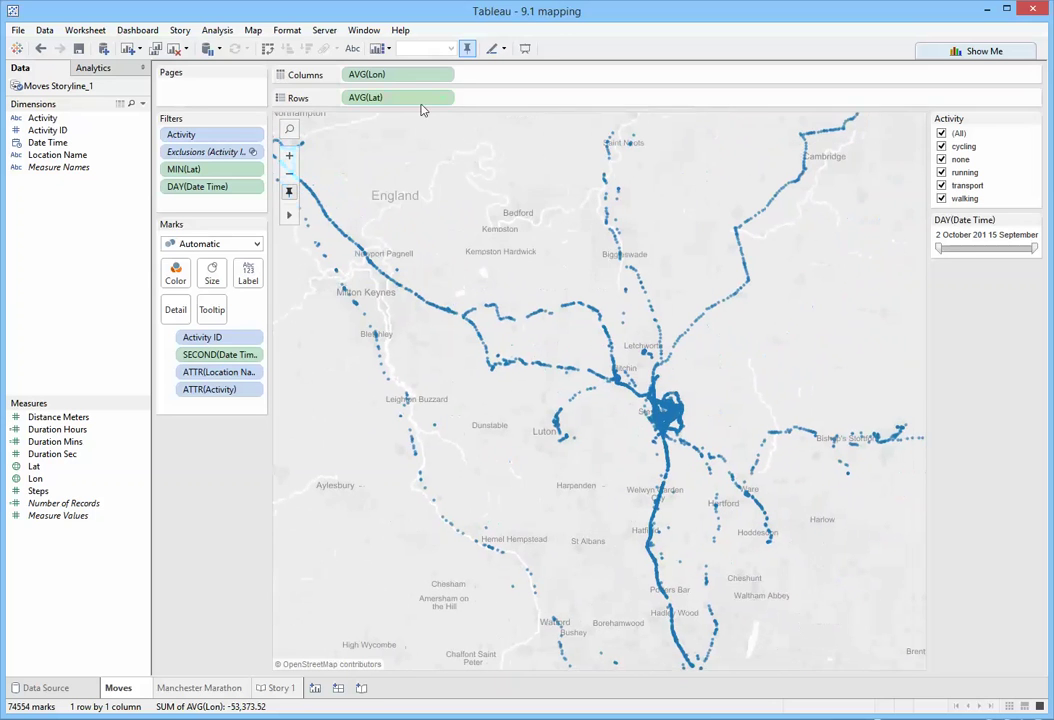
pyautogui.click(253, 30)
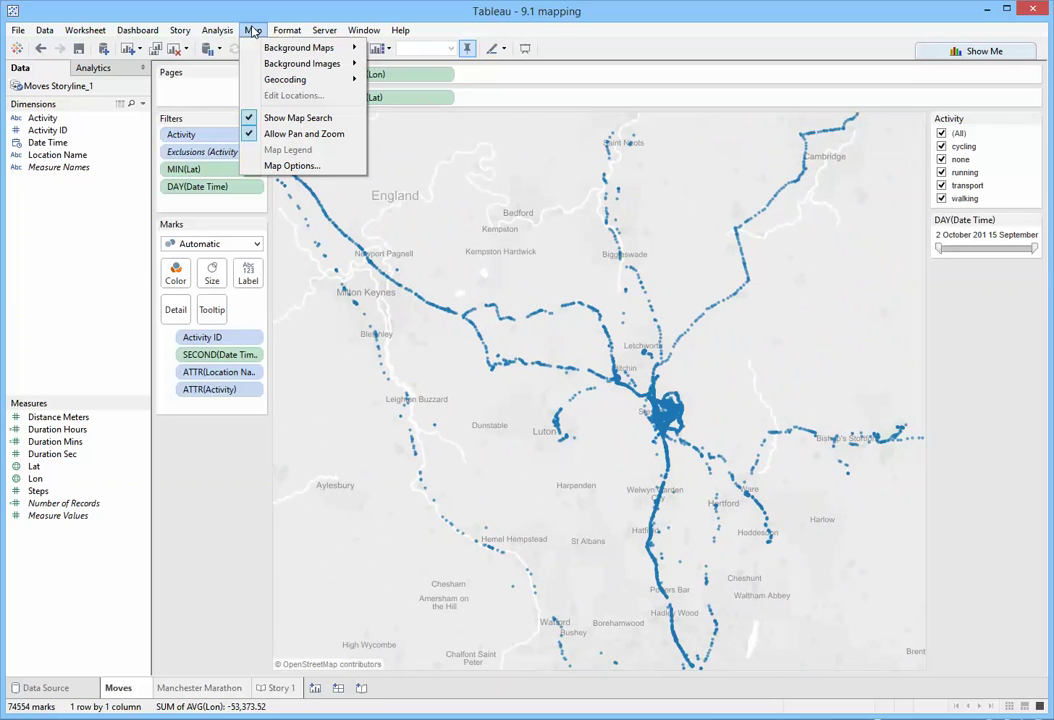
# Step: Turn off Allow Pan and Zoom, confirm dragging leaves the map fixed, then view Story 1
pyautogui.click(310, 139)
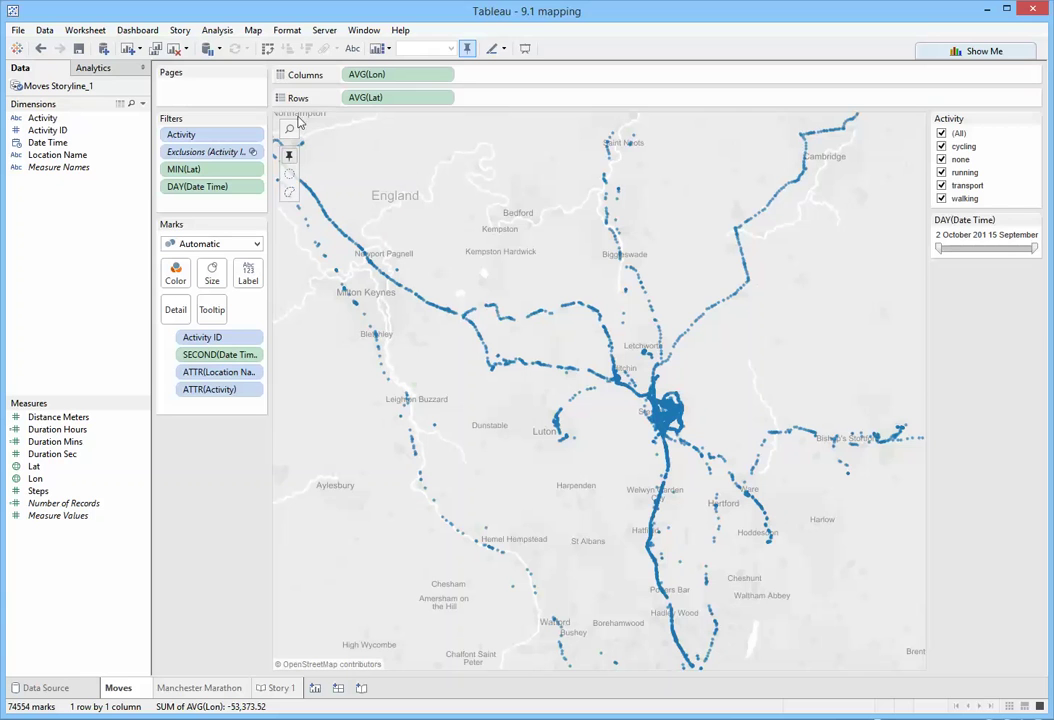
pyautogui.moveTo(517, 441); pyautogui.dragTo(590, 478)
pyautogui.moveTo(523, 195); pyautogui.dragTo(397, 255)
pyautogui.click(278, 688)
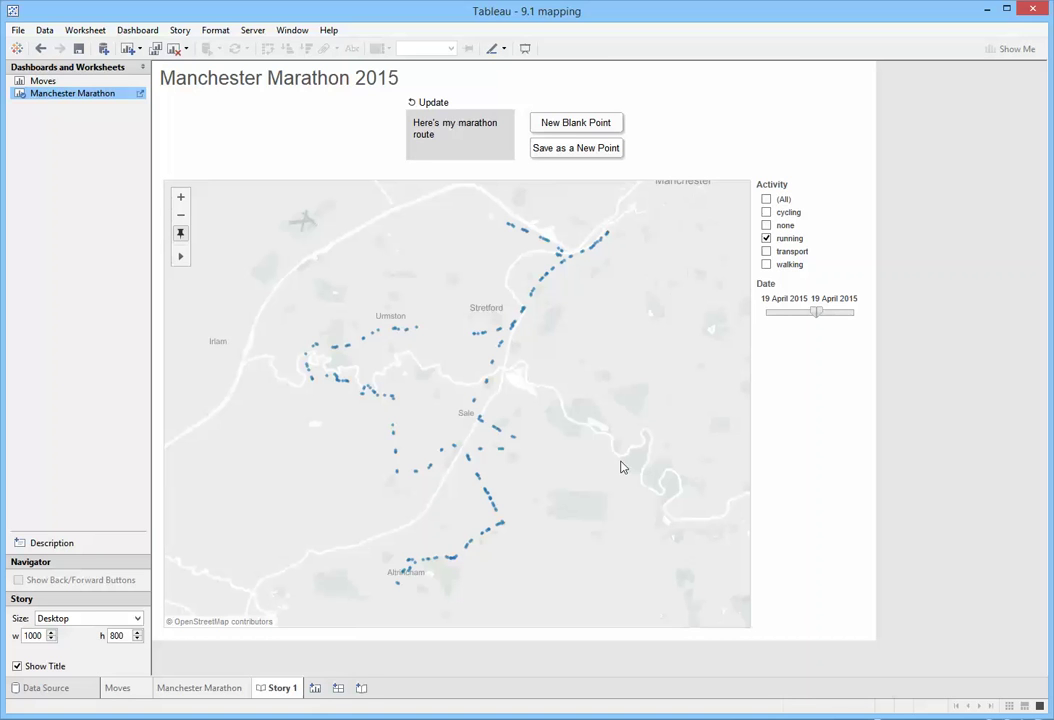
pyautogui.moveTo(652, 426); pyautogui.dragTo(689, 383)
pyautogui.moveTo(712, 309); pyautogui.dragTo(134, 631)
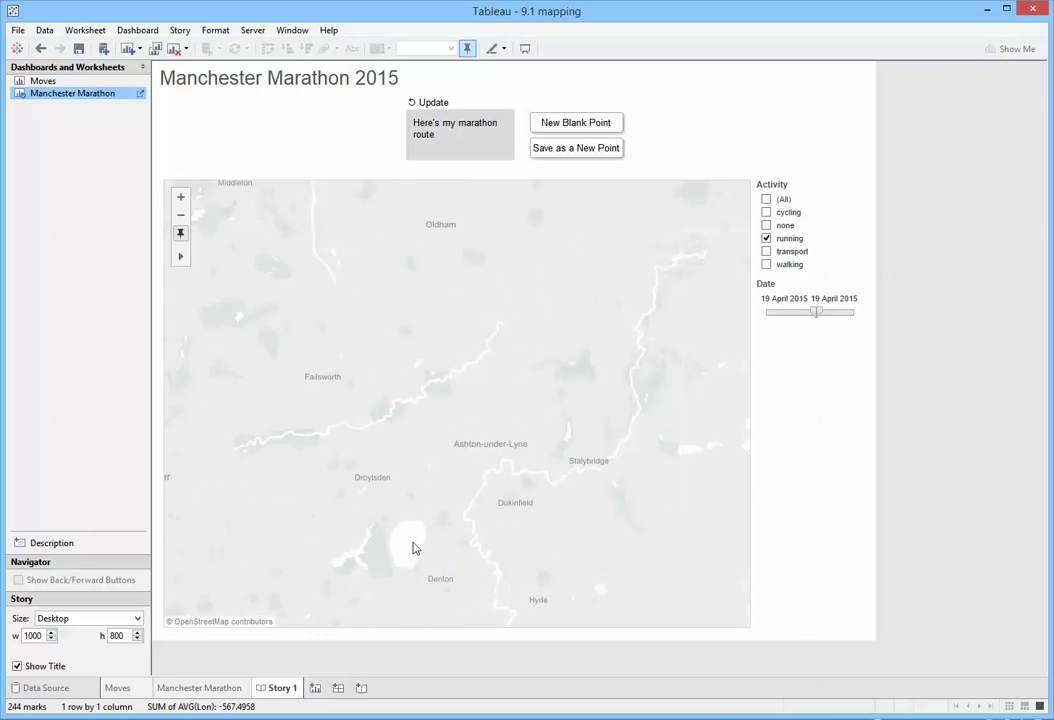
pyautogui.moveTo(381, 544); pyautogui.dragTo(569, 543)
pyautogui.moveTo(322, 494); pyautogui.dragTo(701, 237)
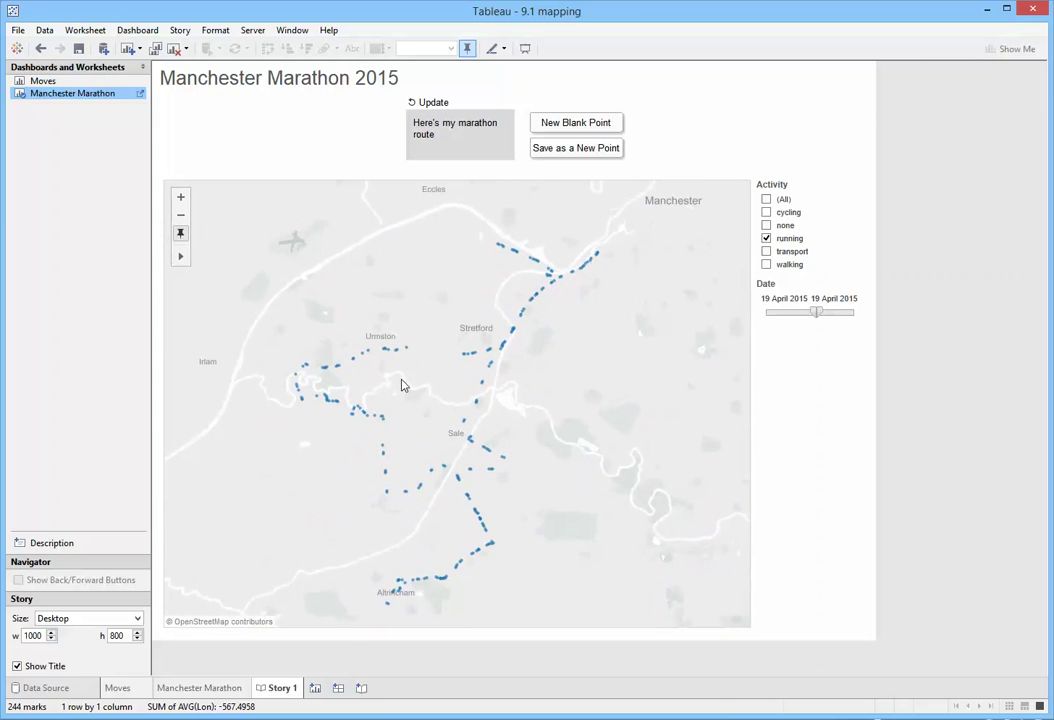
pyautogui.moveTo(237, 692)
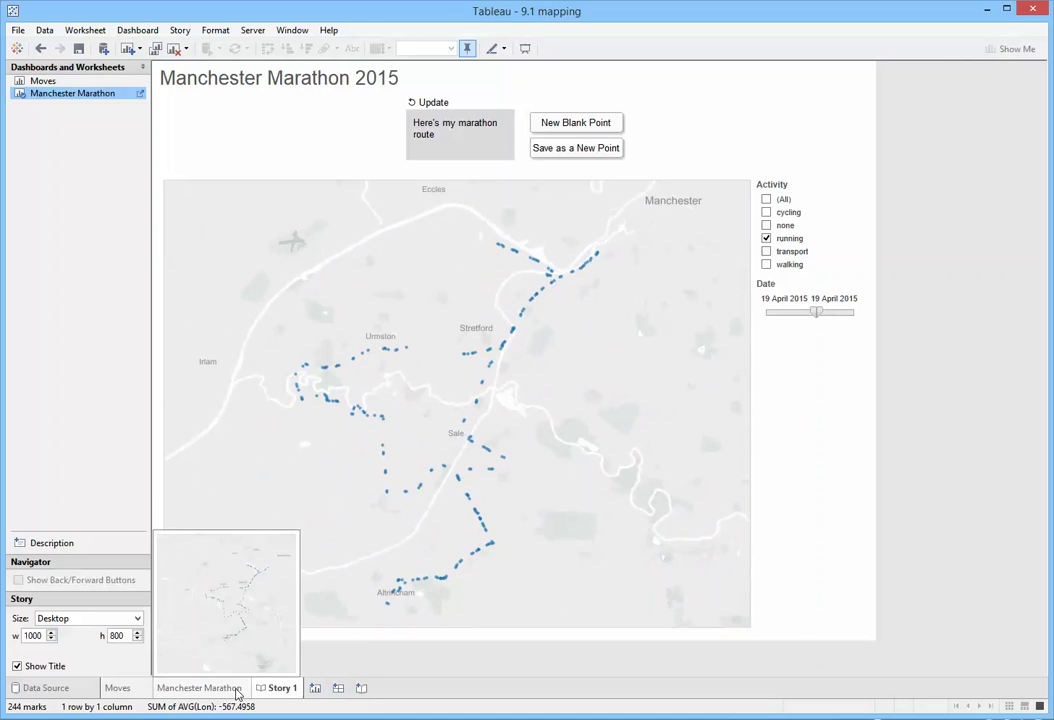
# Step: Disable Allow Pan and Zoom on the Manchester Marathon sheet and confirm its map stays fixed
pyautogui.click(237, 690)
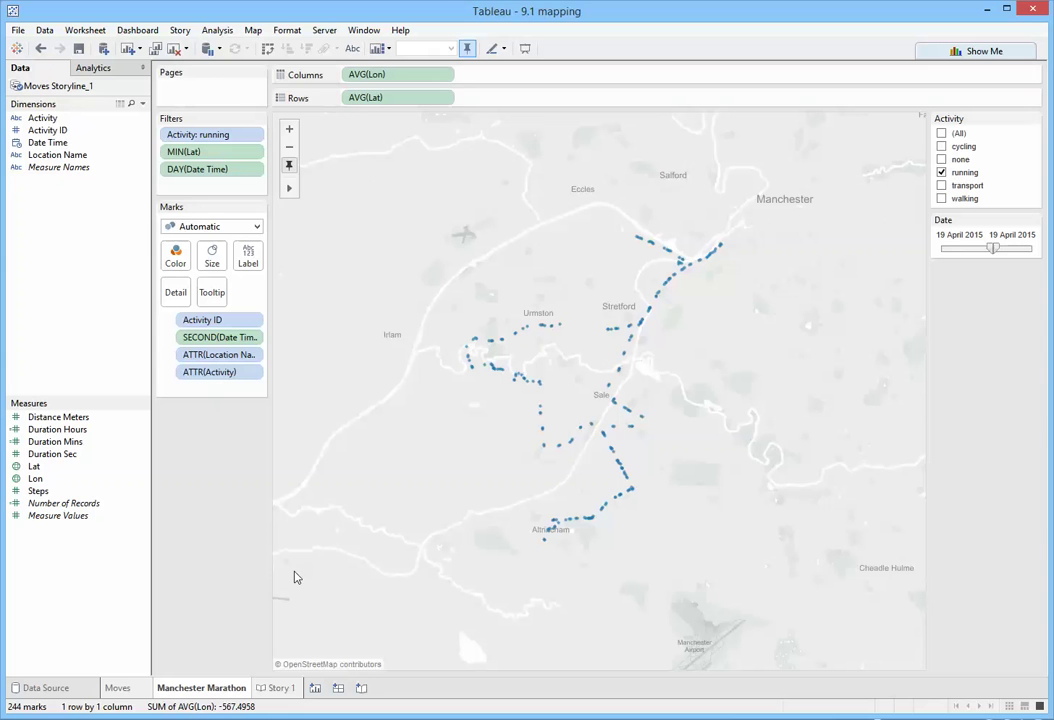
pyautogui.click(253, 30)
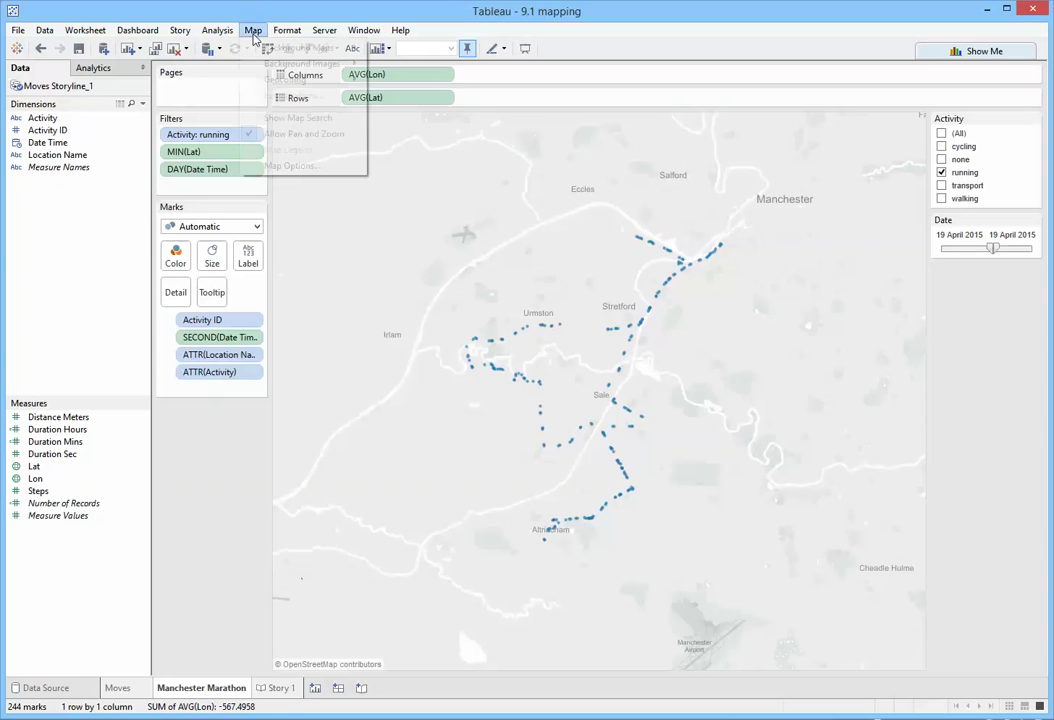
pyautogui.click(285, 134)
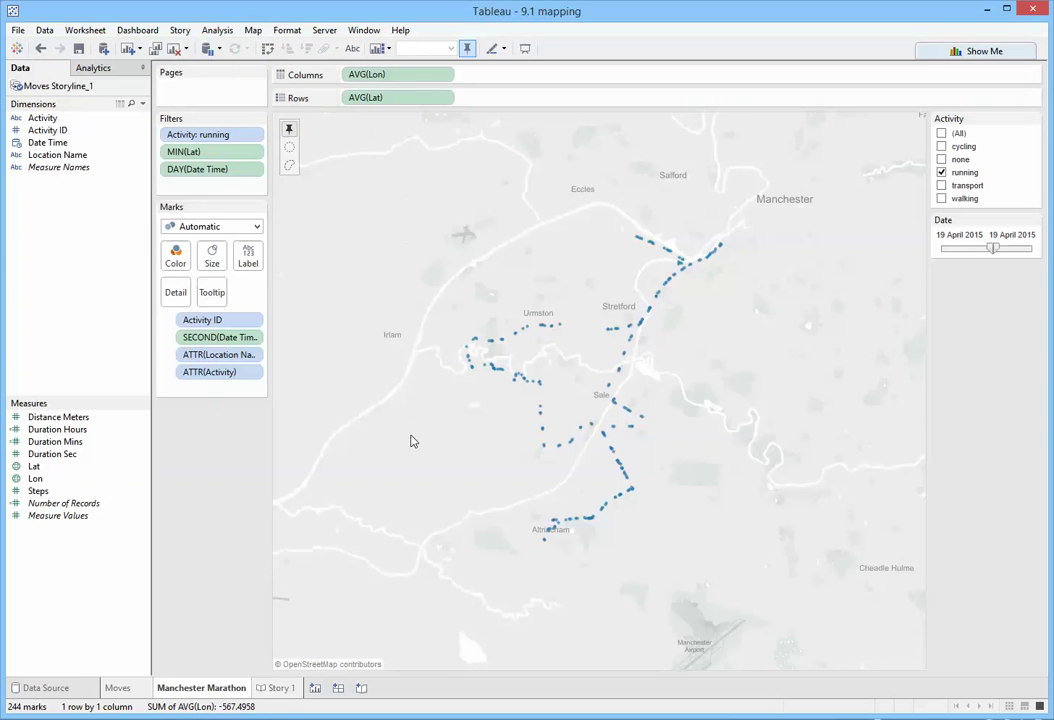
pyautogui.moveTo(418, 428); pyautogui.dragTo(381, 438)
pyautogui.click(277, 688)
# Step: Drag across the Story 1 marathon map near Sale to confirm it no longer pans
pyautogui.moveTo(574, 430)
pyautogui.mouseDown()
pyautogui.moveTo(591, 421)
pyautogui.moveTo(569, 431)
pyautogui.mouseUp()
pyautogui.moveTo(539, 487); pyautogui.dragTo(668, 435)
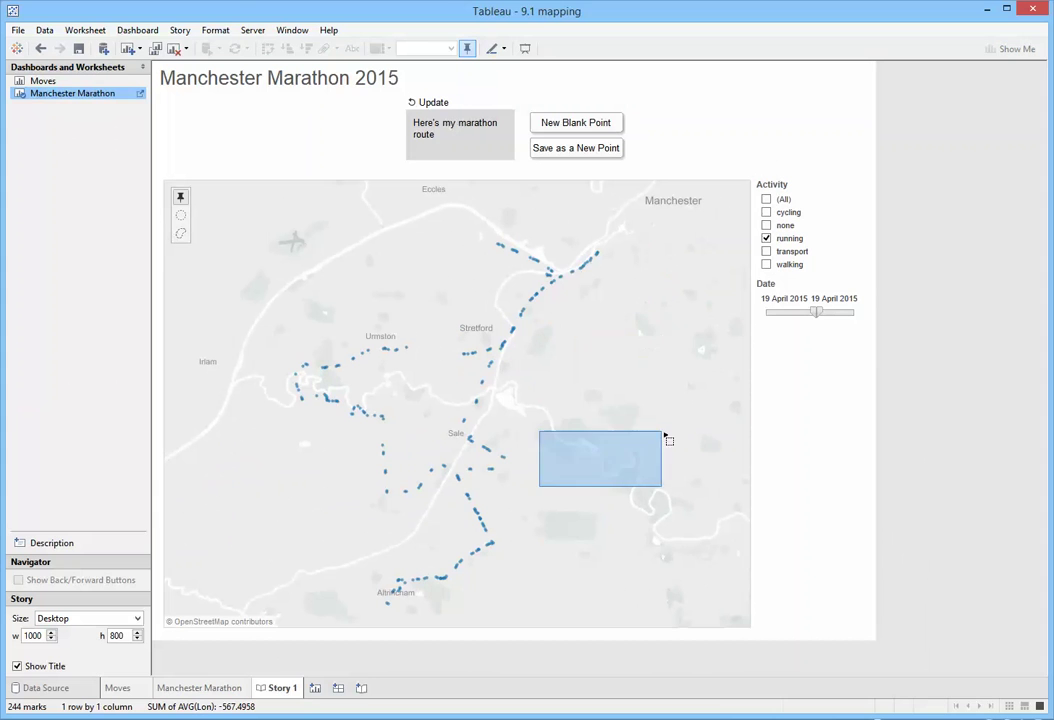
pyautogui.moveTo(336, 266); pyautogui.dragTo(410, 285)
pyautogui.moveTo(591, 417); pyautogui.dragTo(631, 572)
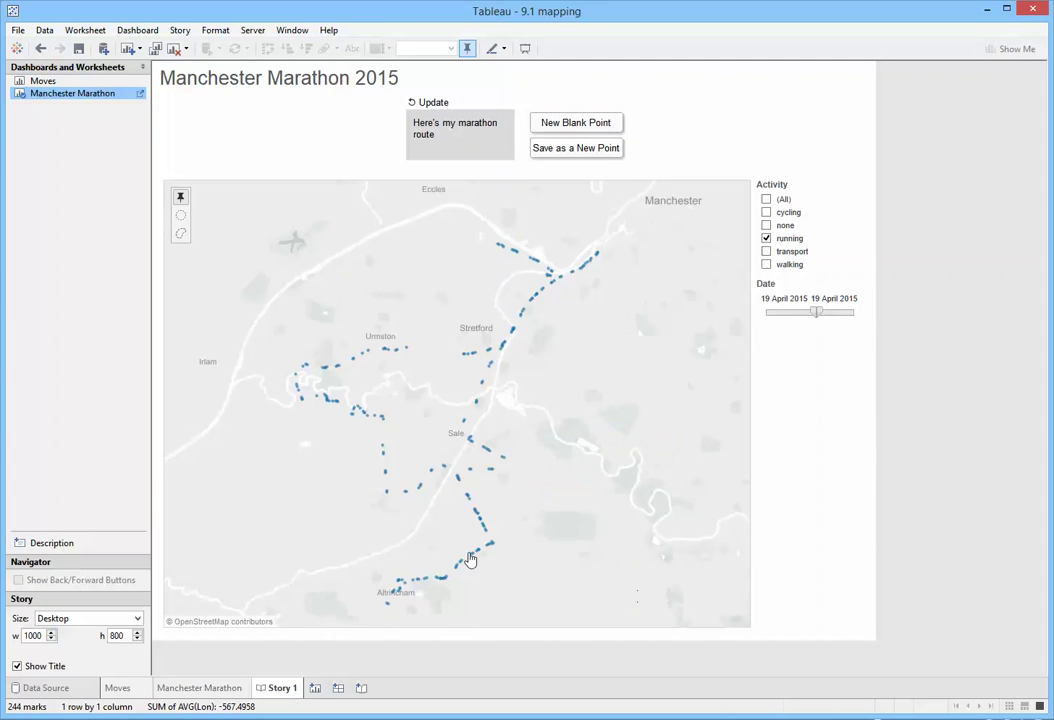